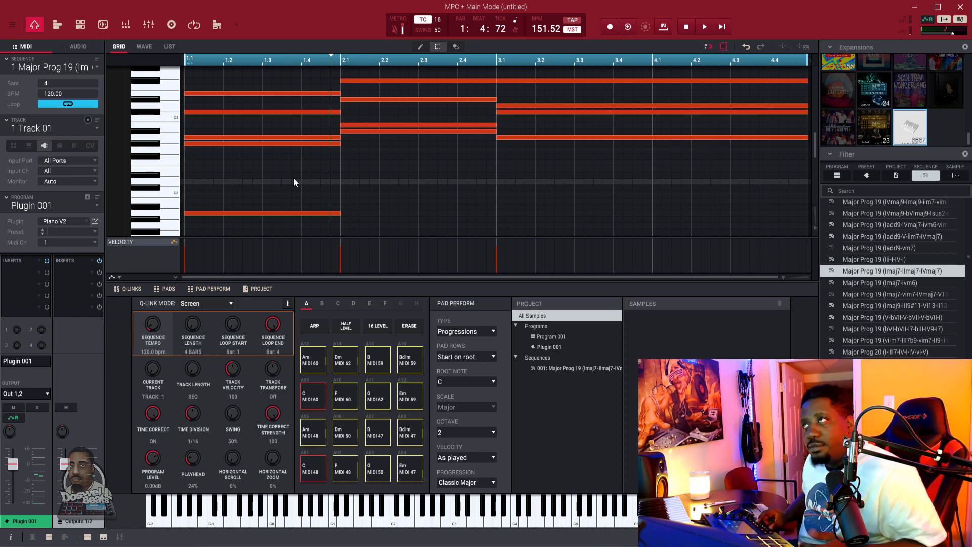
- Play back the chord progression, then lengthen the sequence from 4 to 8 bars
key("space")
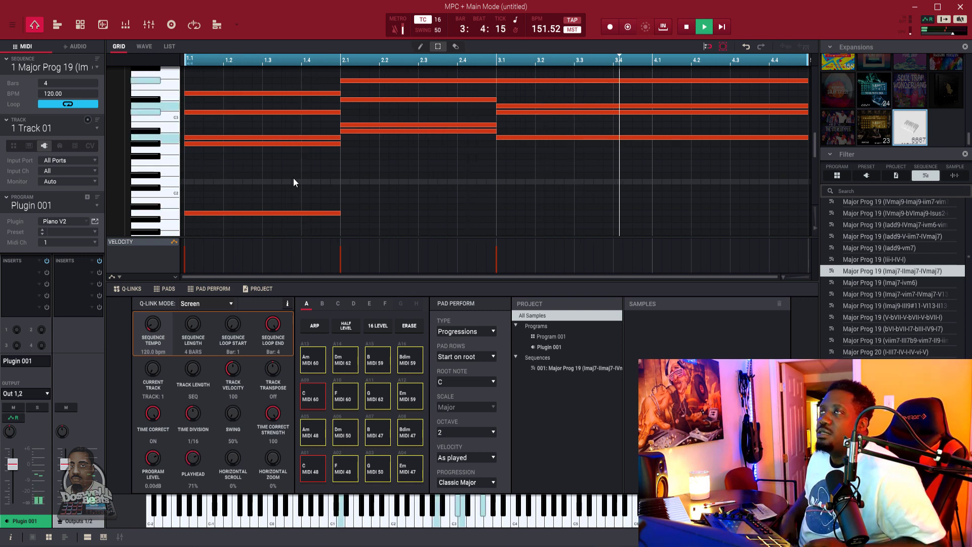
key("space")
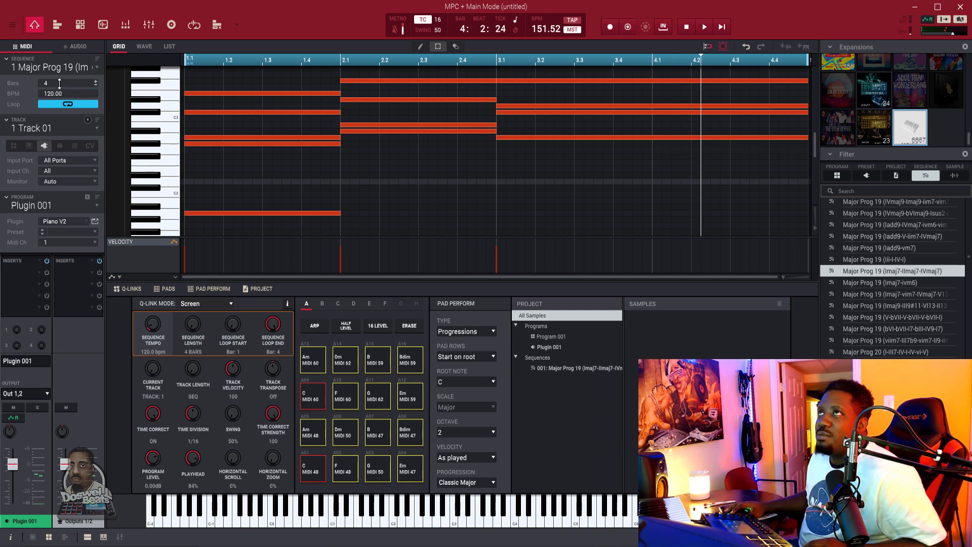
scroll(44, 81, "up", 1)
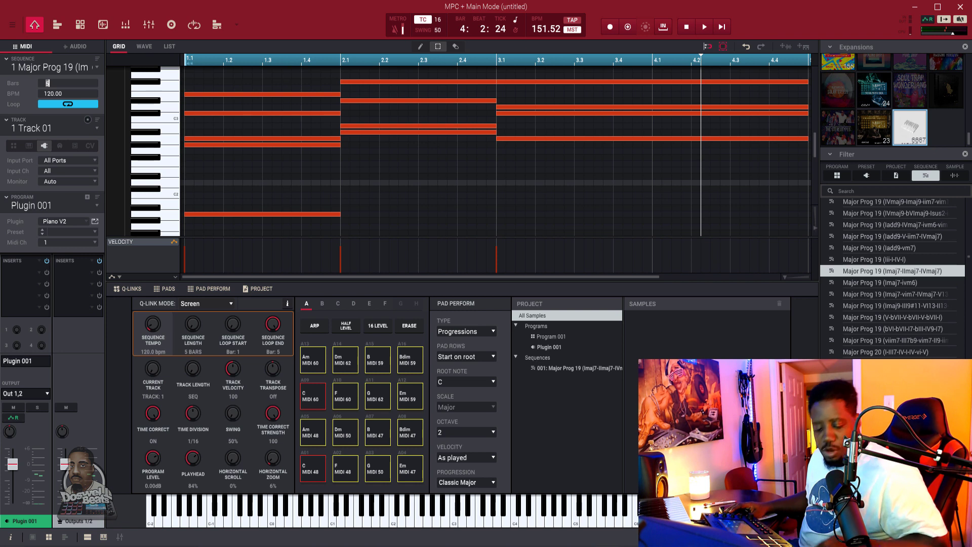
scroll(45, 82, "up", 3)
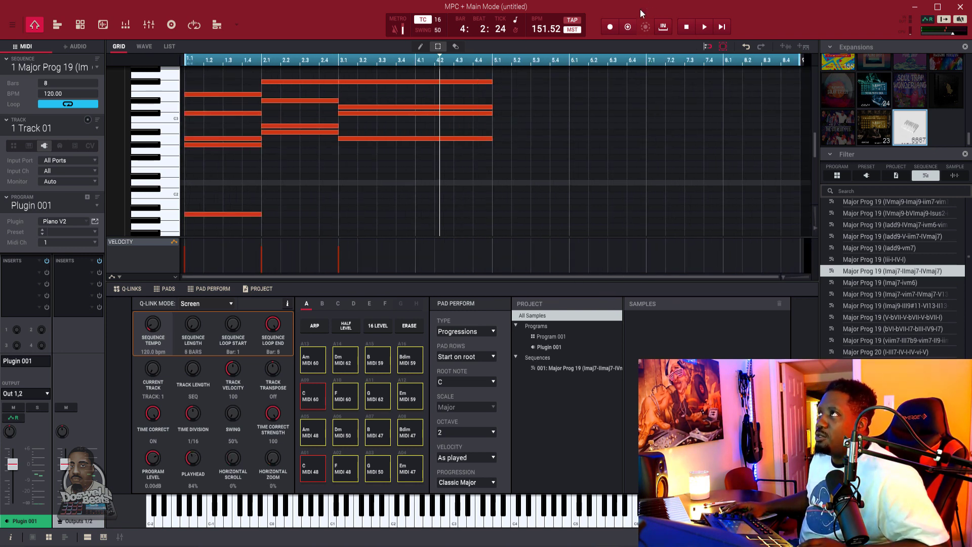
- Load the Major Prog 19 (Imaj7-ivm6) progression from the browser into sequence 1
left_click(866, 286)
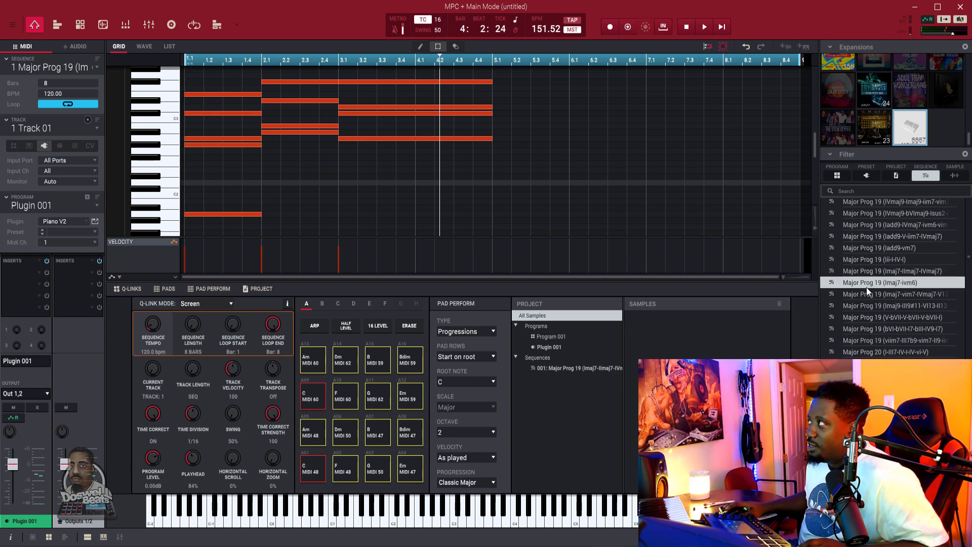
left_click_drag(862, 283, 494, 169)
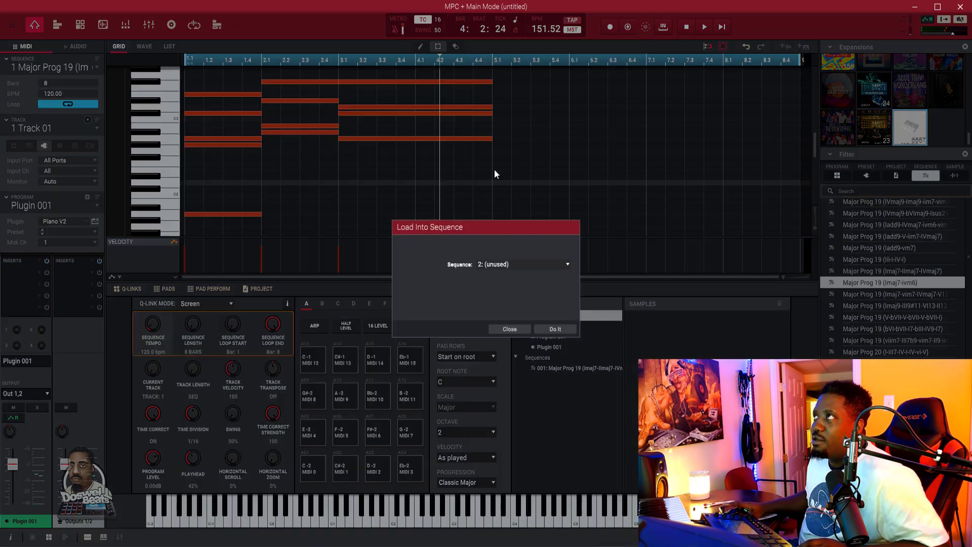
left_click(567, 264)
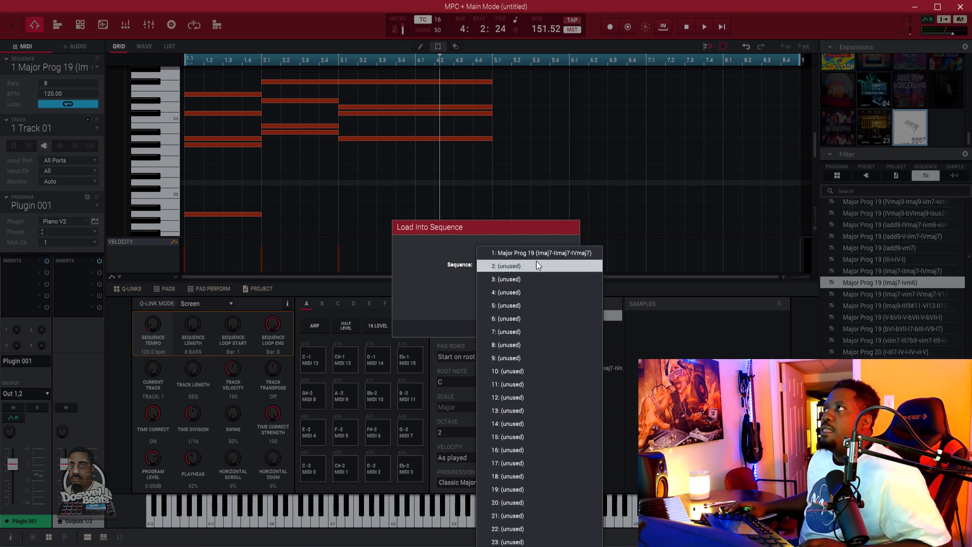
left_click(511, 253)
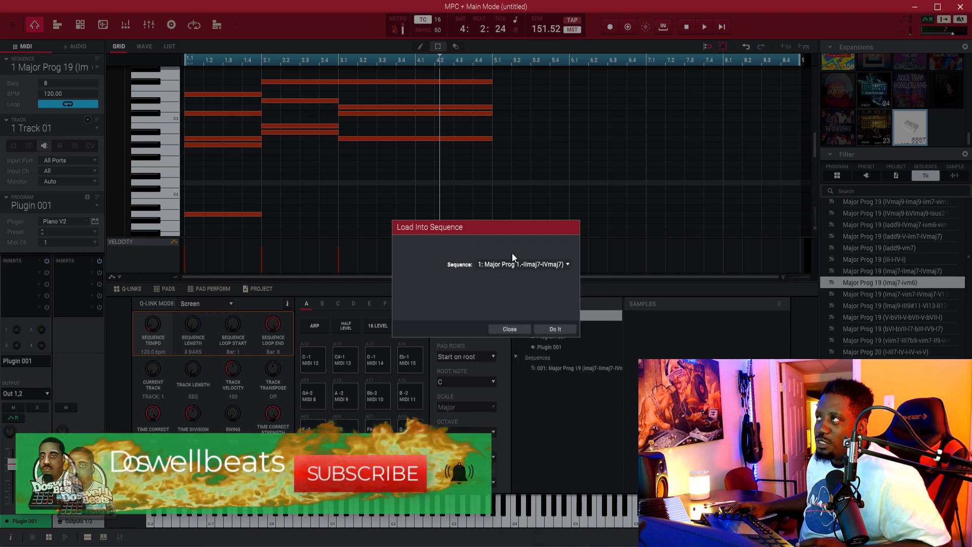
left_click(564, 329)
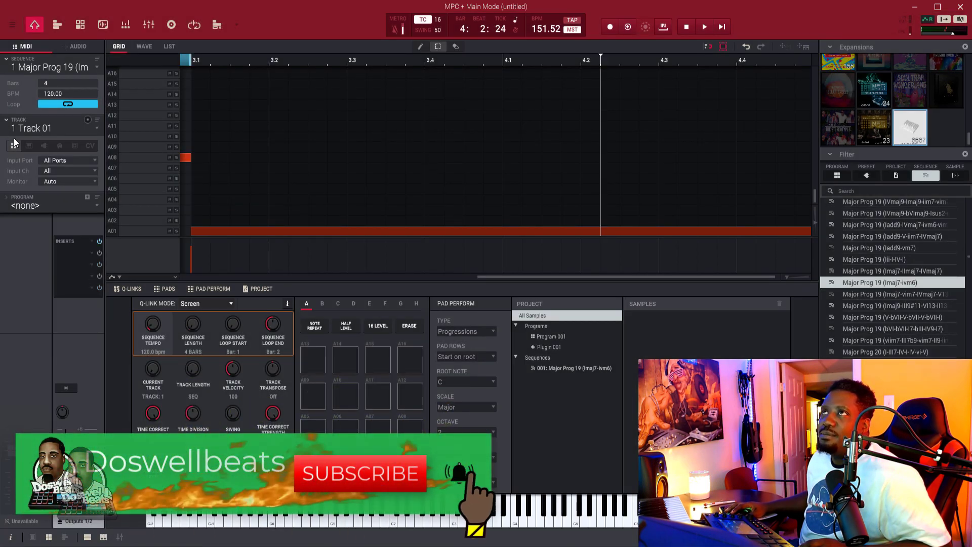
- Switch track 01 back to Plugin 001 and loop the Imaj7-ivm6 chords across all four bars
left_click(45, 145)
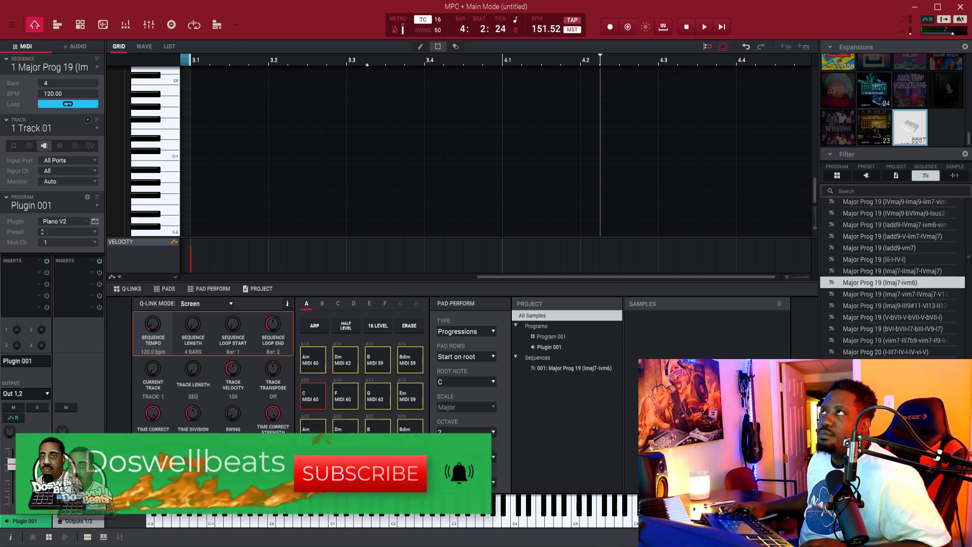
left_click_drag(477, 276, 183, 276)
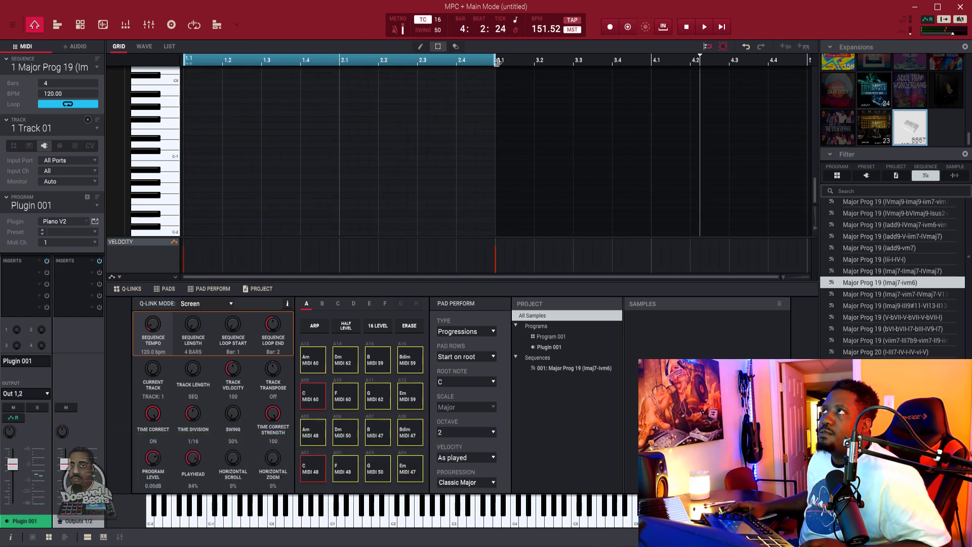
left_click_drag(496, 61, 809, 60)
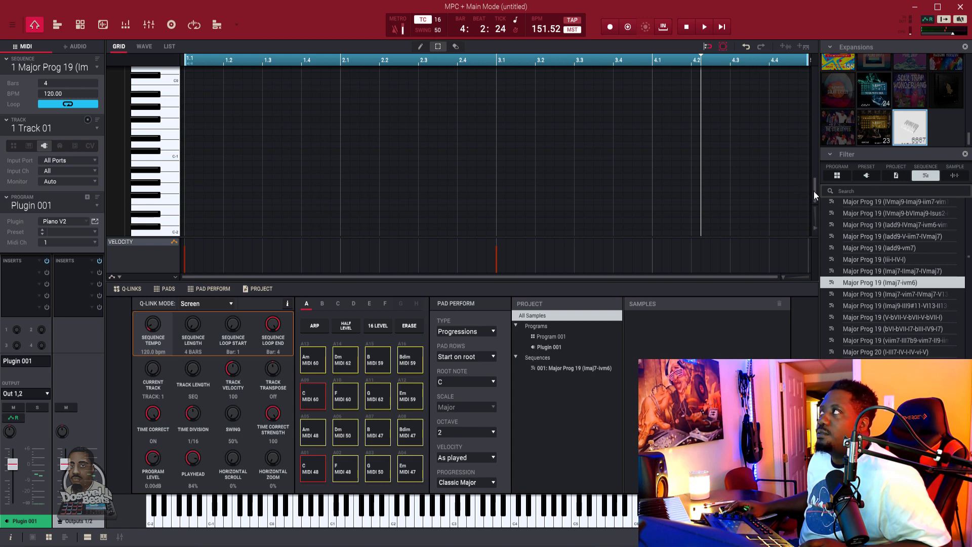
left_click_drag(813, 190, 810, 142)
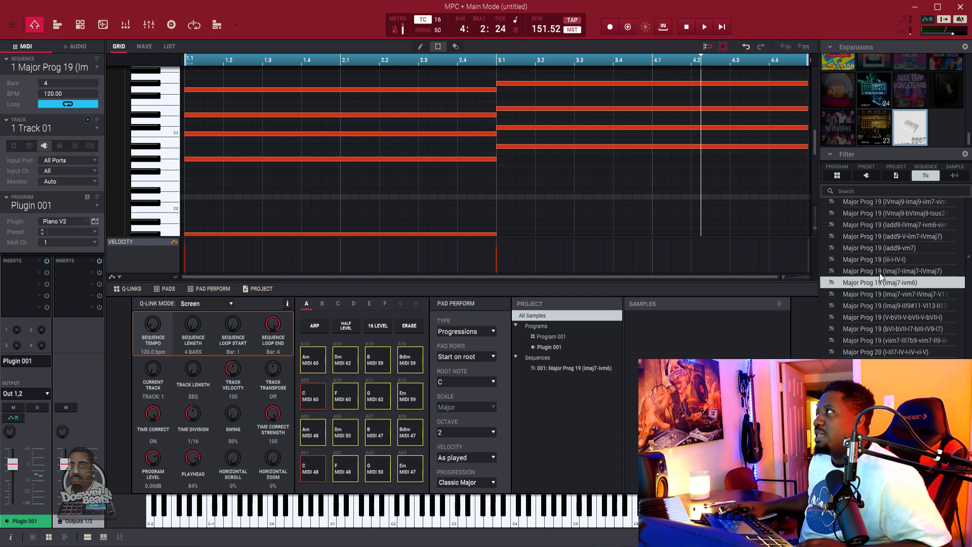
- Load the Imaj7-IImaj7-IVmaj7 progression into unused sequence 2 and display sequence 2
left_click_drag(879, 273, 576, 223)
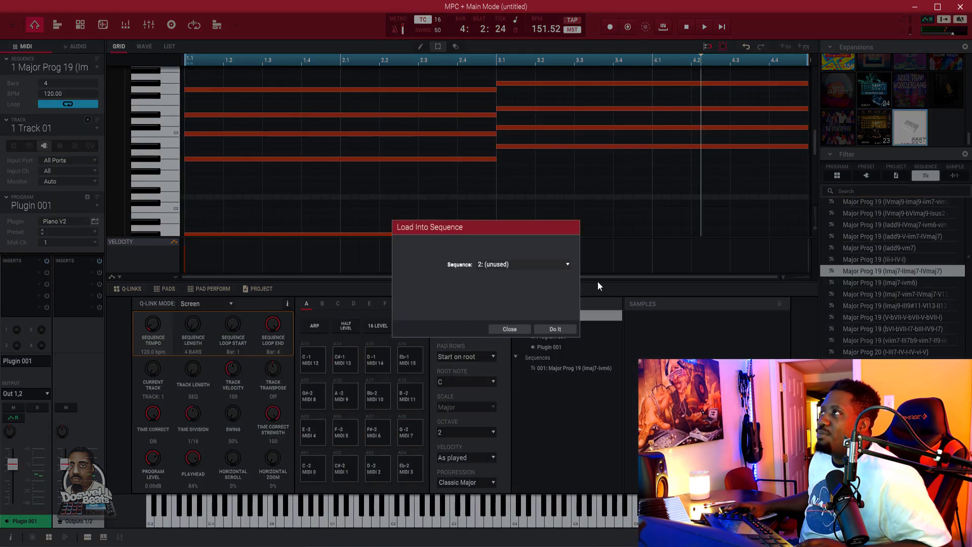
left_click(554, 328)
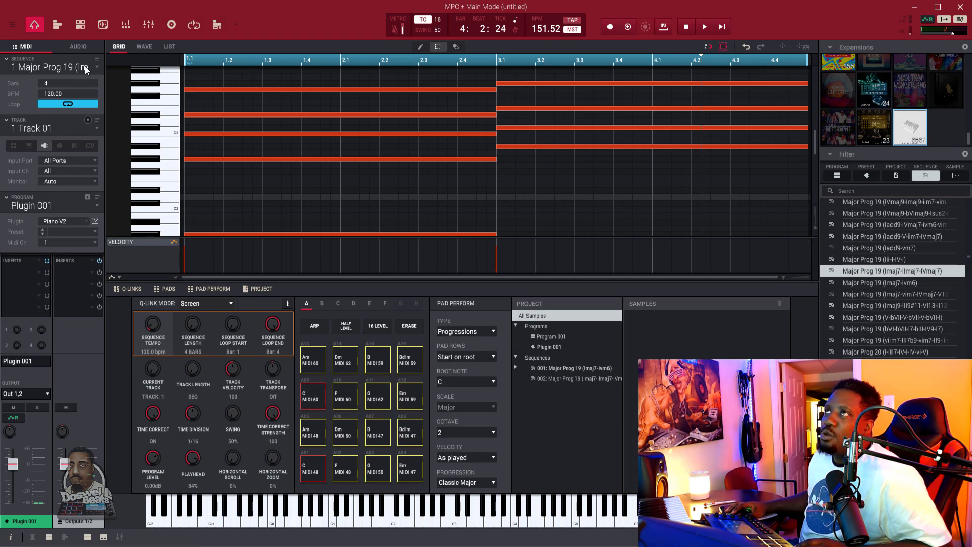
left_click(95, 64)
left_click(84, 68)
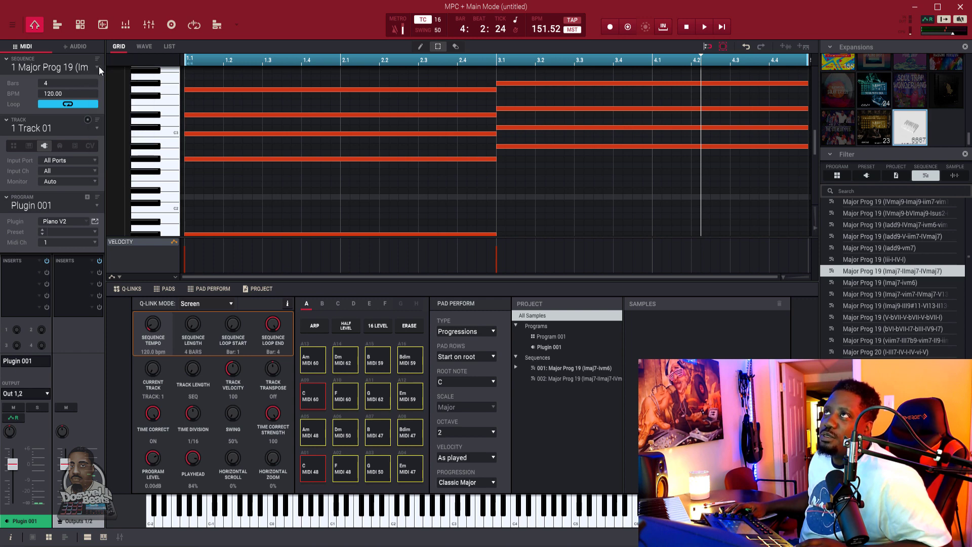
left_click(99, 68)
left_click(72, 88)
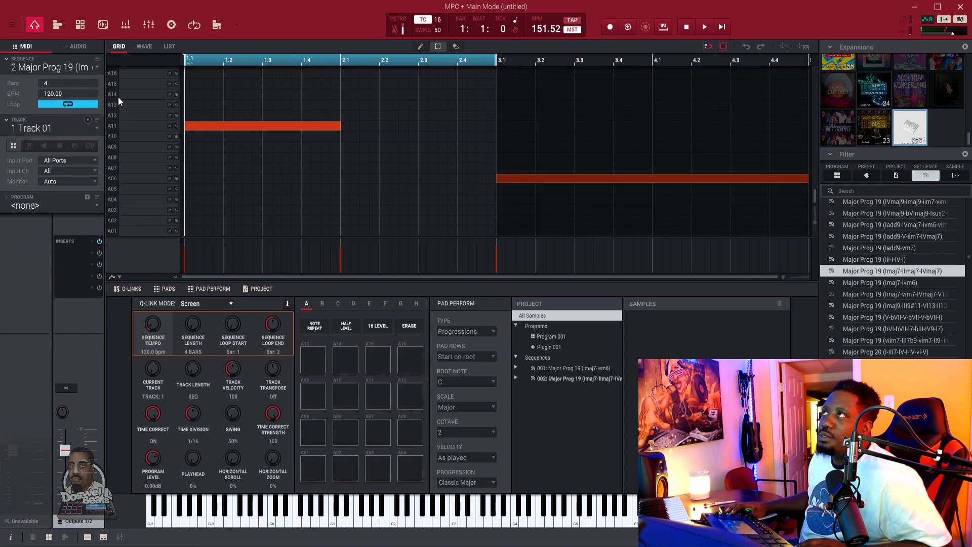
- Set sequence 2 to a keyboard program, loop four bars, copy all its chords, then return to sequence 1
left_click(32, 146)
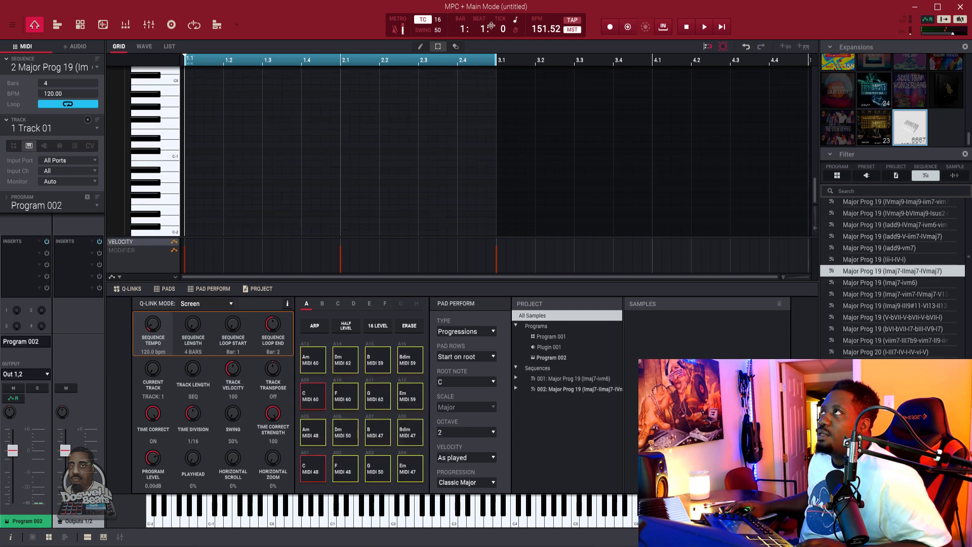
left_click_drag(498, 63, 784, 100)
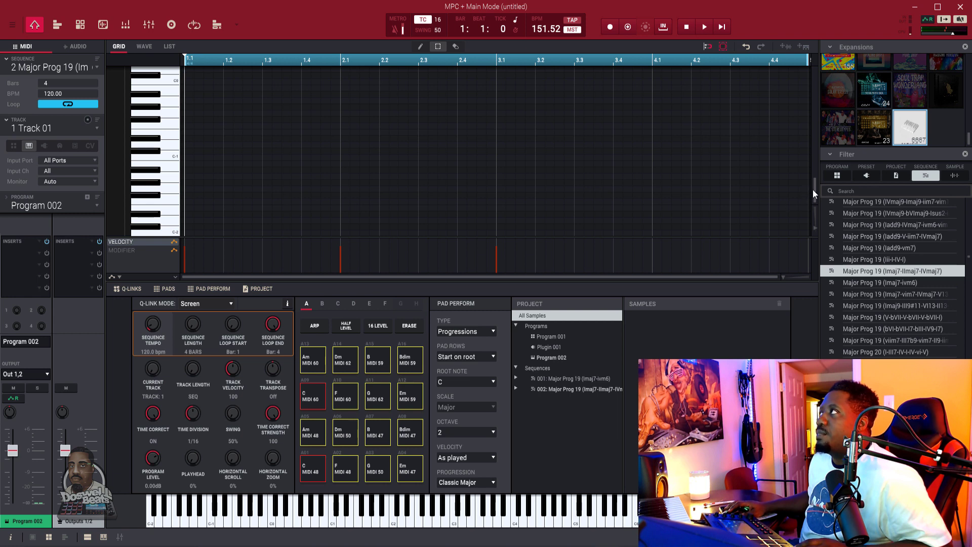
left_click_drag(812, 189, 808, 136)
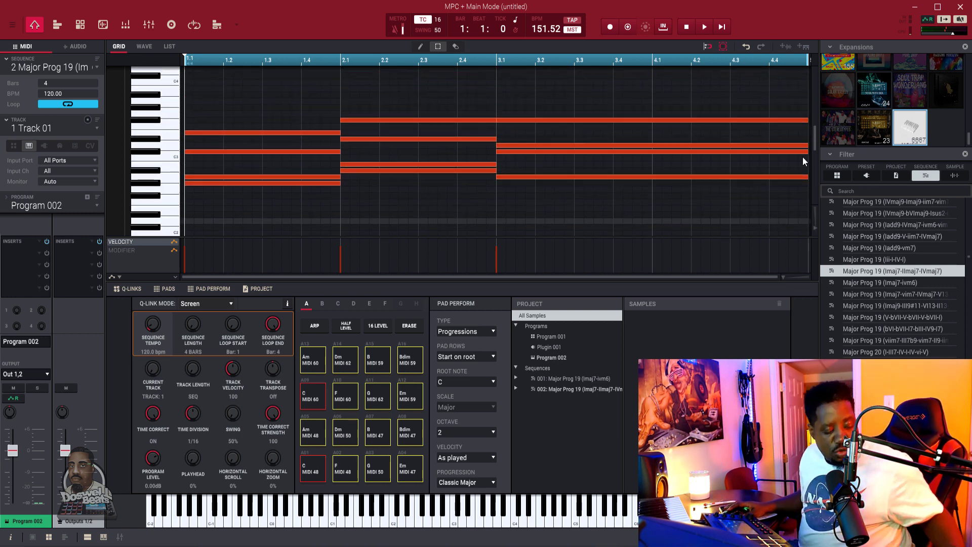
key("ctrl+a")
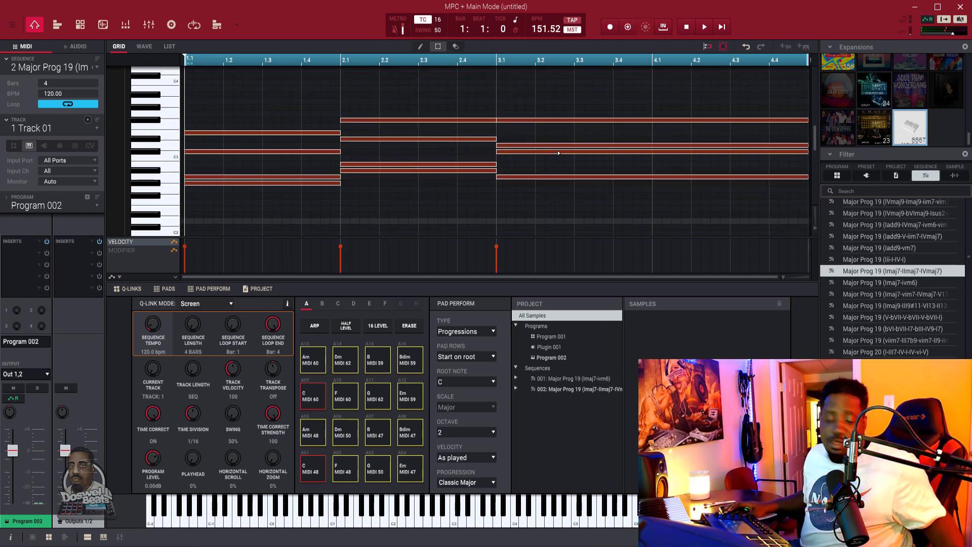
left_click(97, 66)
left_click(59, 79)
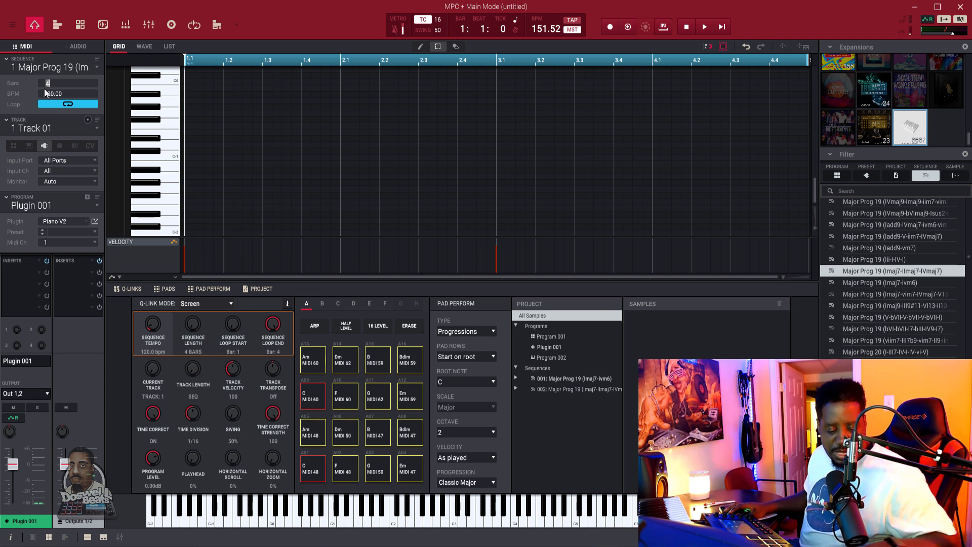
- Set sequence 1's length to 8 bars and place the playhead at bar 5.1
type("8")
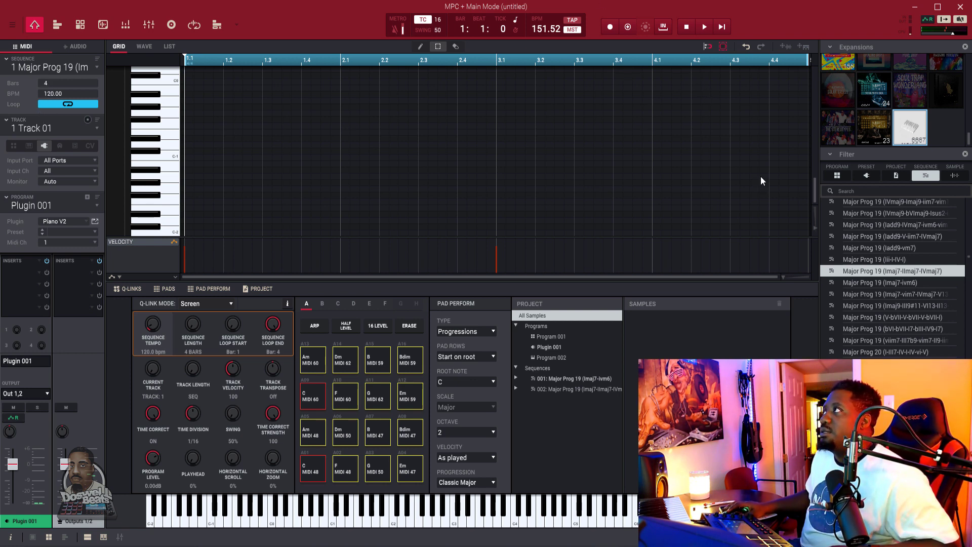
left_click_drag(815, 197, 809, 164)
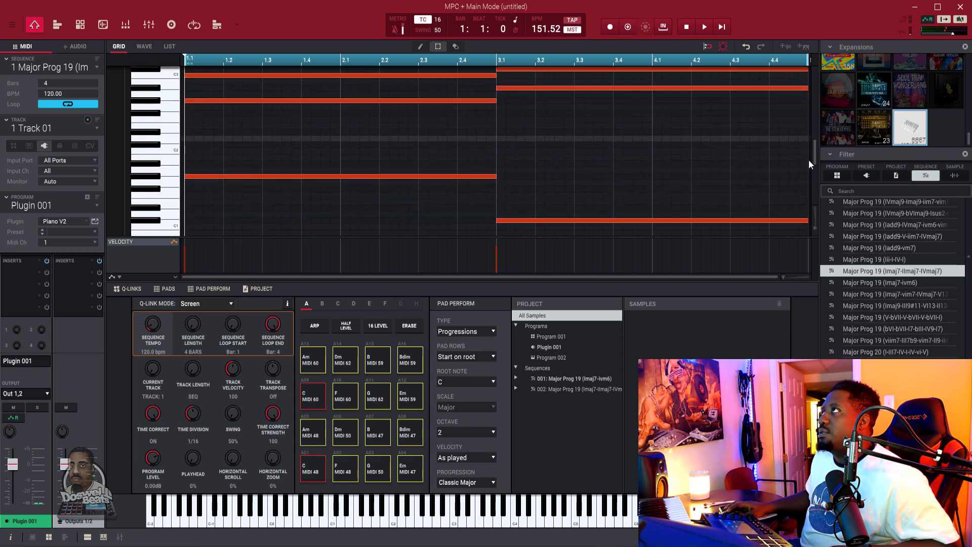
double_click(46, 83)
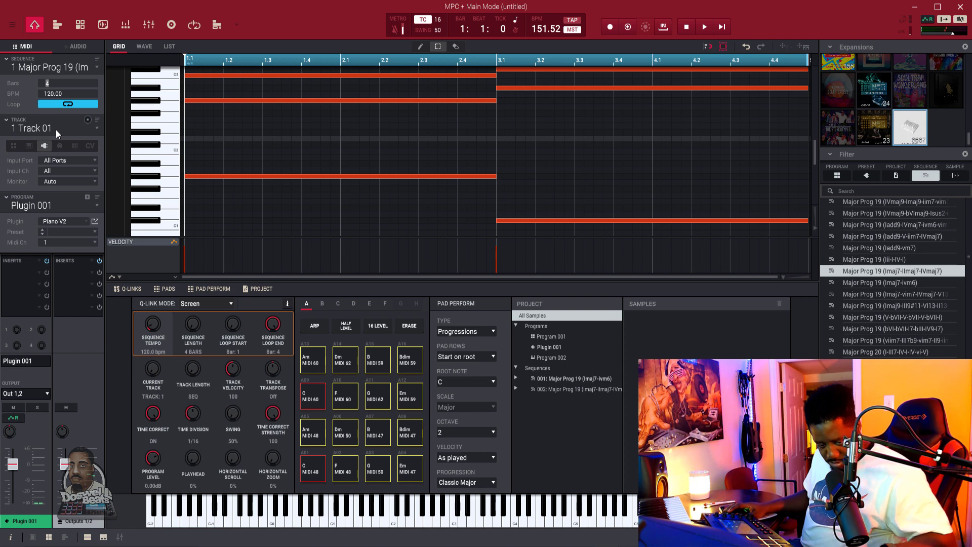
type("8")
key("Return")
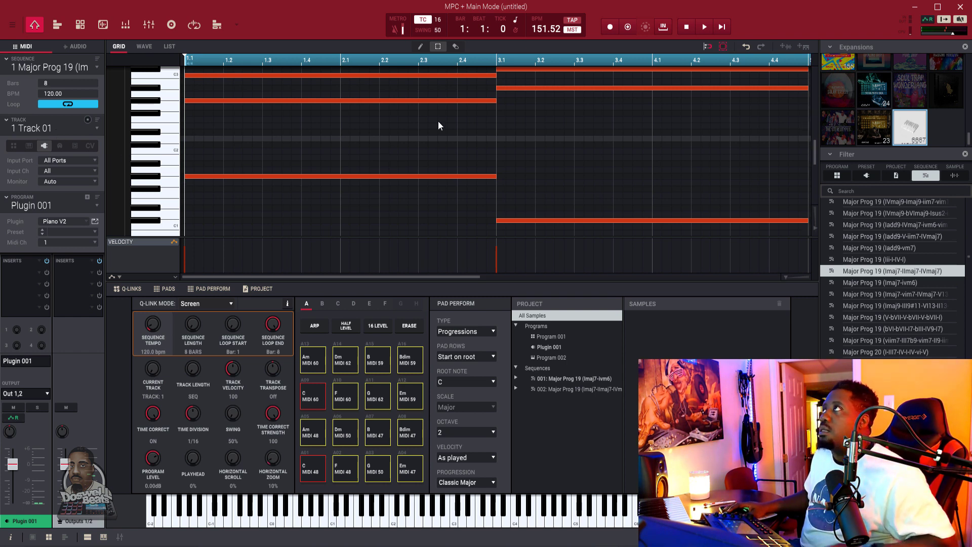
scroll(559, 64, "down", 3)
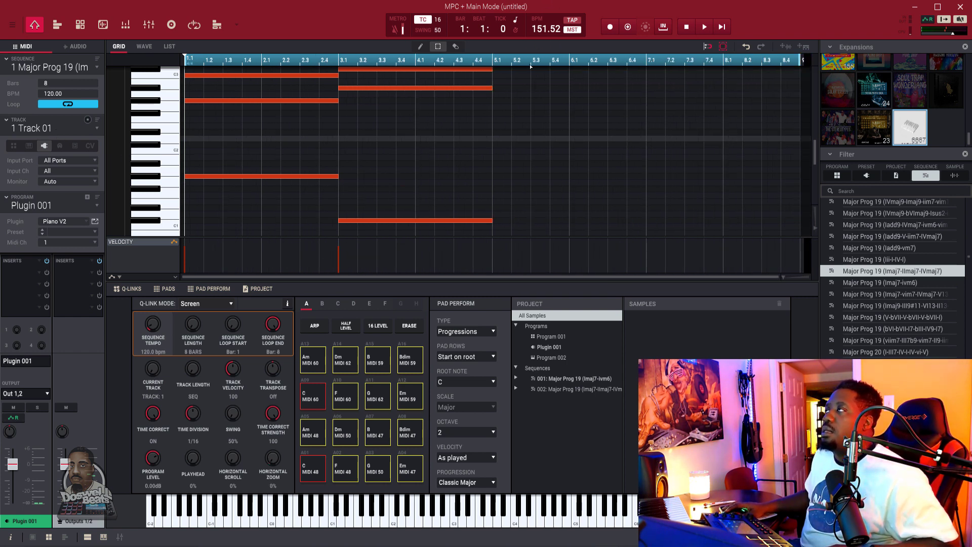
left_click(495, 60)
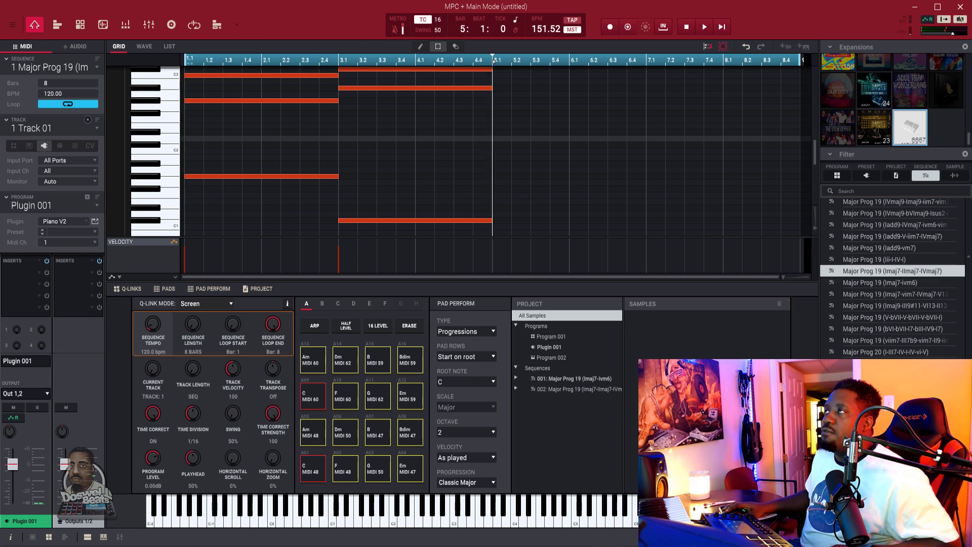
- Paste the copied sequence 2 chords into bars 5–8 and play the 8-bar loop
key("e")
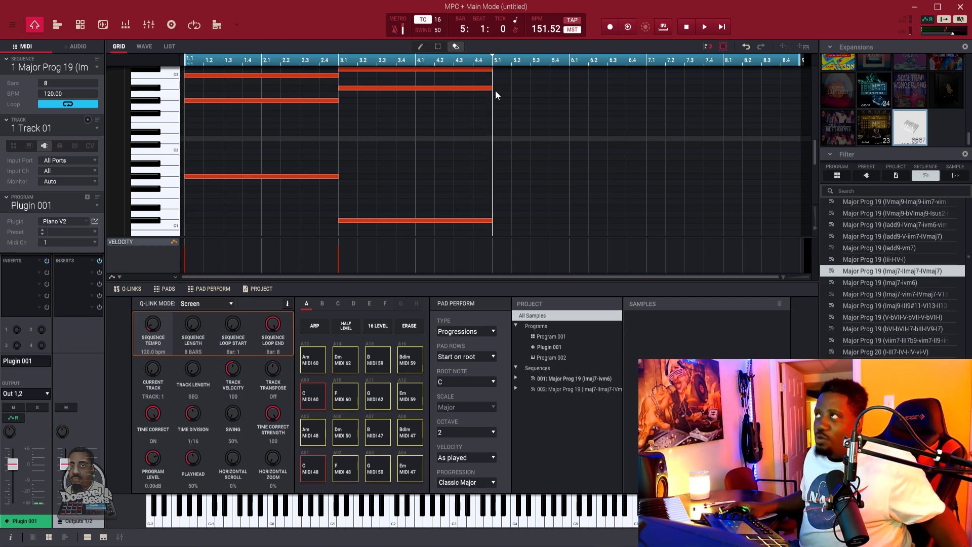
key("ctrl+v")
scroll(535, 150, "up", 3)
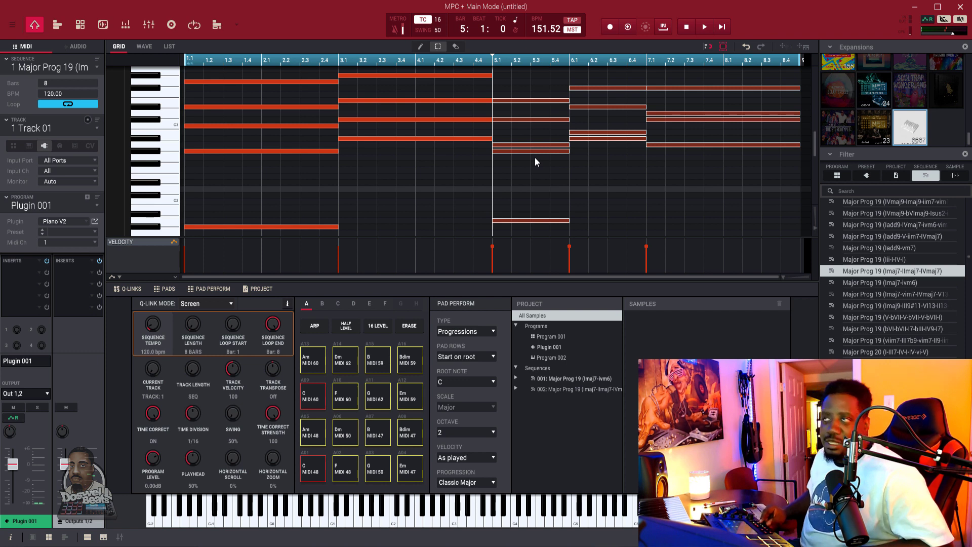
key("space")
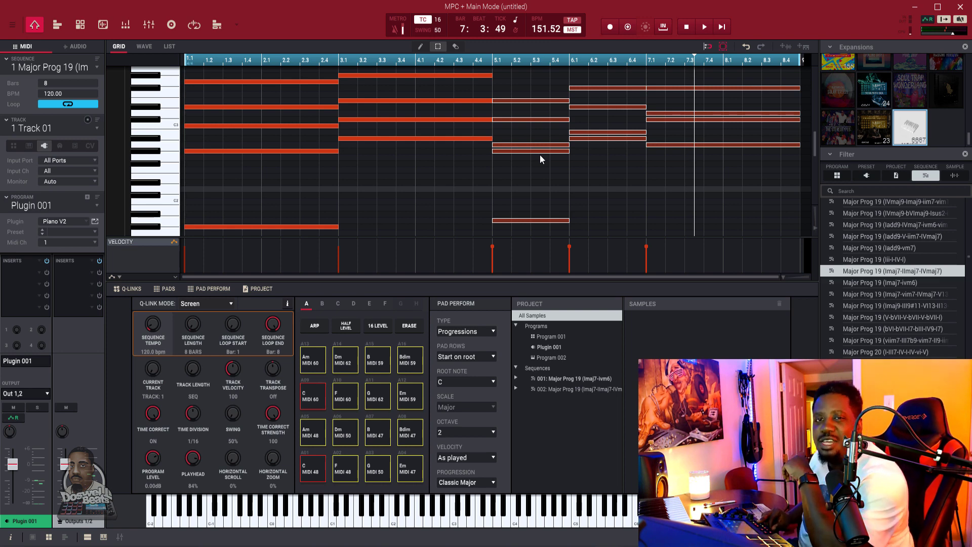
key("space")
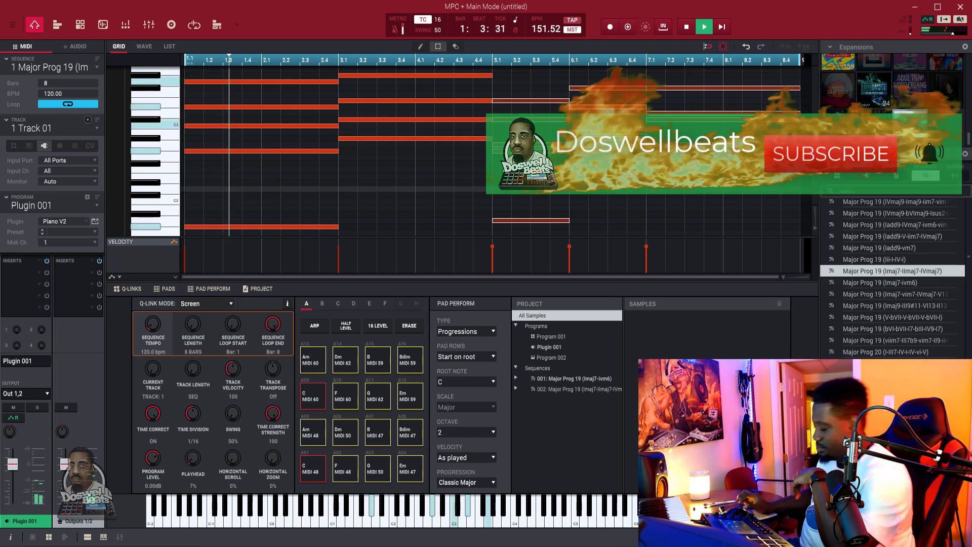